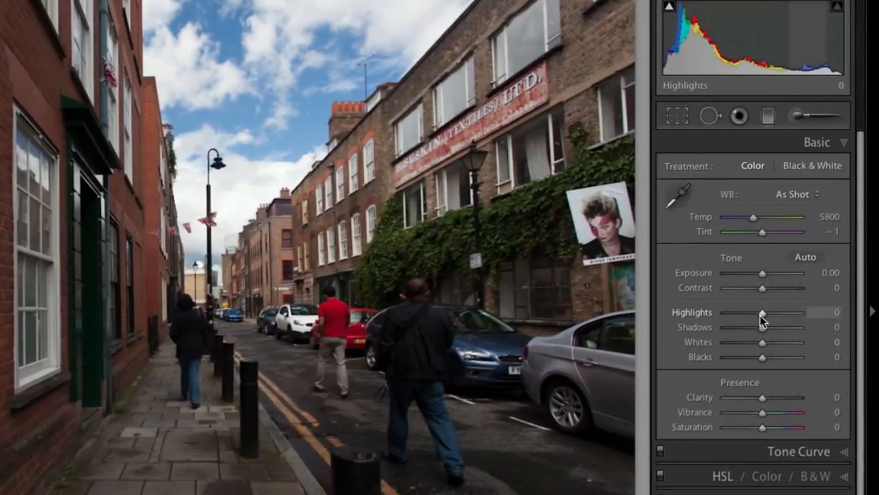
- Set the photo's Highlights to -100 and Shadows to +100, and compare the result with the original
left_click_drag(760, 316, 717, 318)
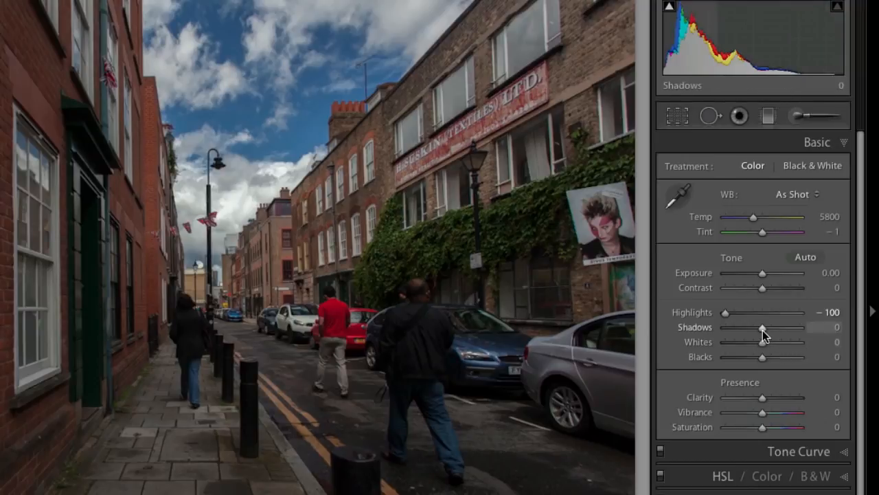
left_click_drag(762, 330, 807, 331)
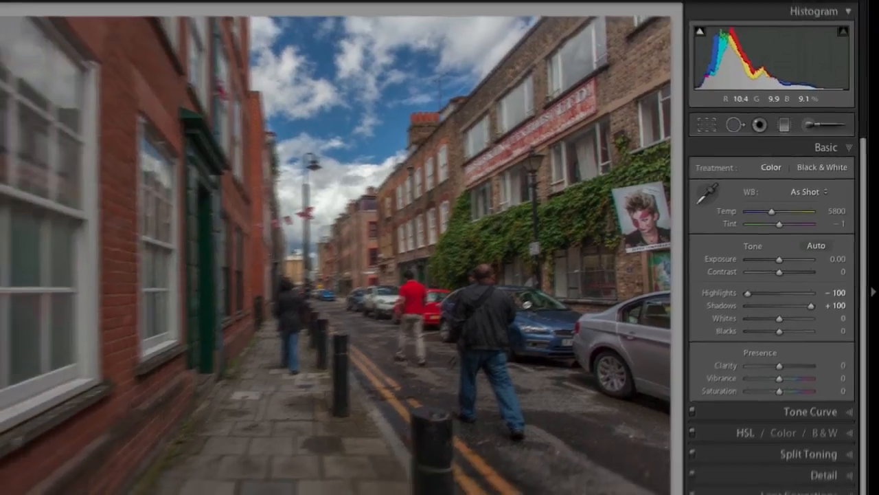
key("y")
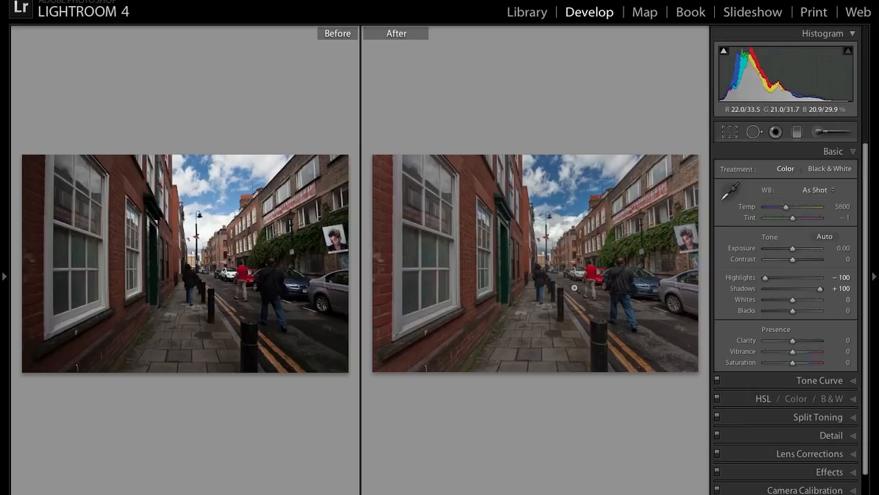
key("y")
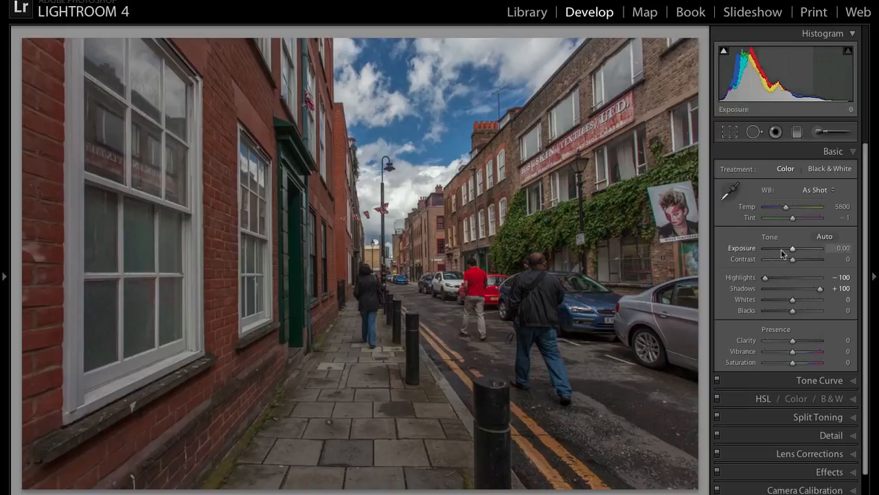
- Set the Exposure to +0.45, Contrast to +29 and Blacks to -22
left_click_drag(792, 253, 802, 259)
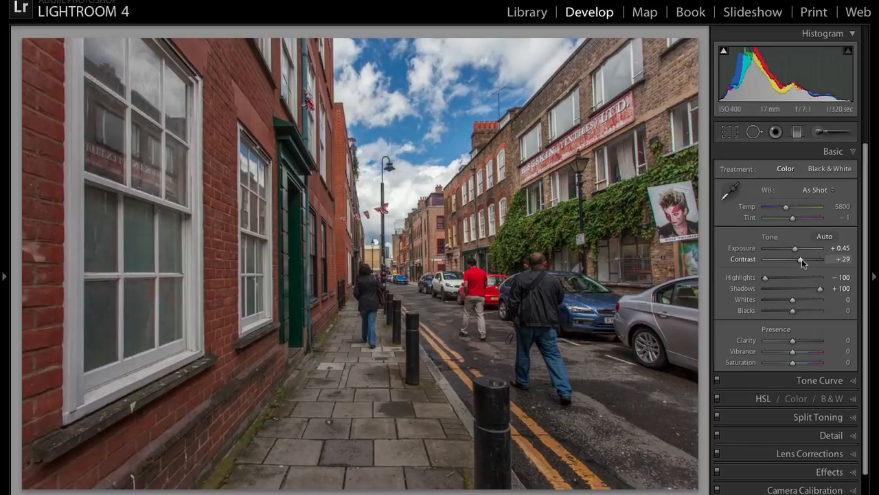
left_click_drag(794, 311, 788, 312)
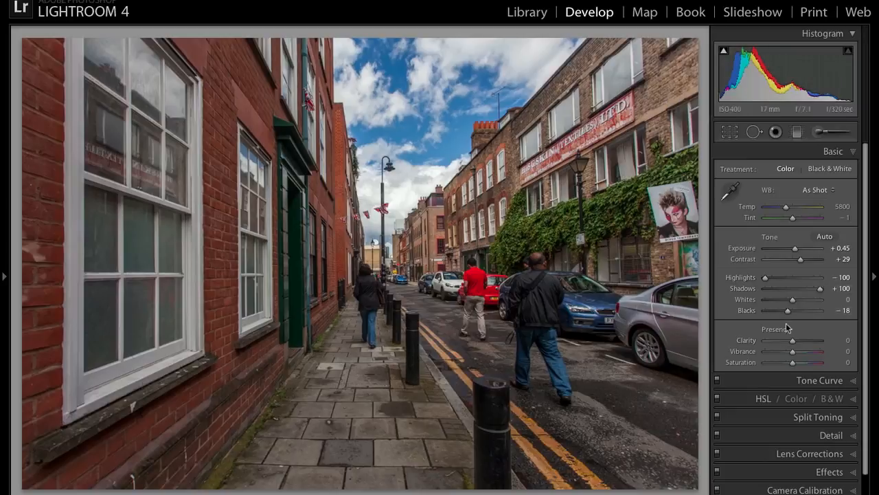
left_click_drag(789, 310, 787, 313)
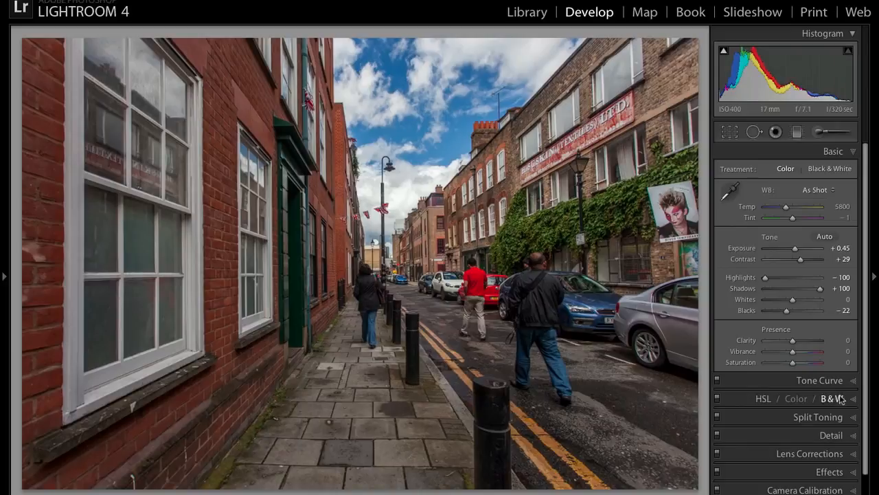
- Raise the Clarity to +100 and compare the edited photo side by side with the original
left_click_drag(797, 341, 826, 343)
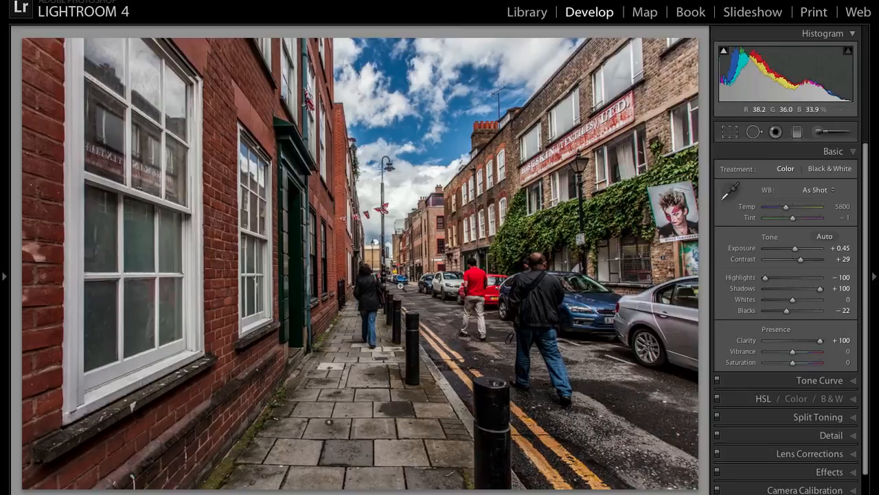
key("y")
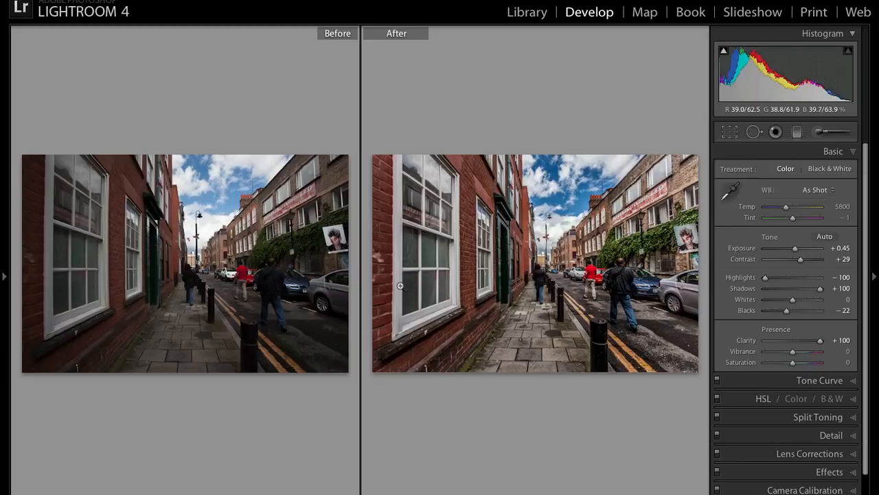
key("y")
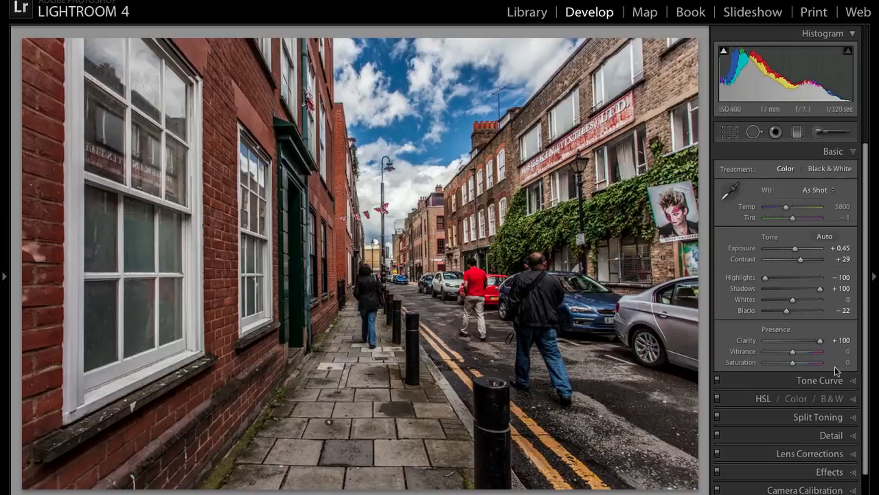
- Split-tone the photo with yellow highlights (hue 52, saturation 64) and blue shadows (hue 215, saturation 50), and compare it with the original
left_click(856, 421)
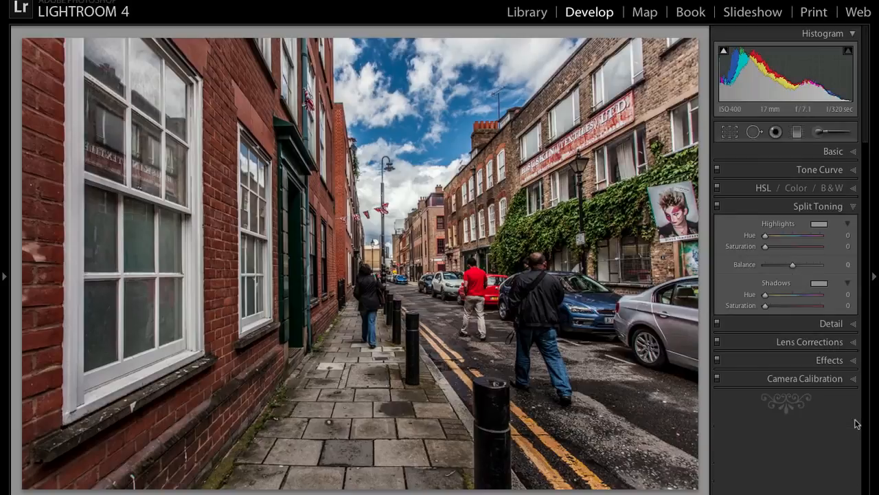
left_click(819, 225)
left_click(704, 208)
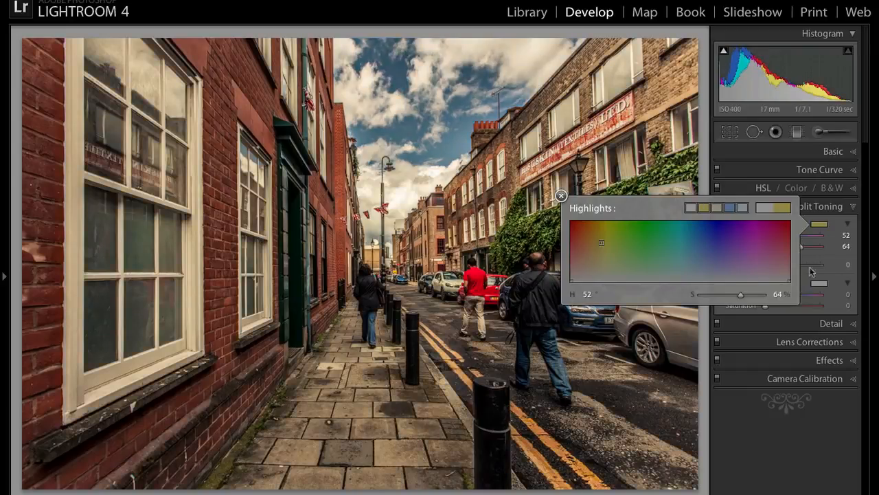
left_click(830, 285)
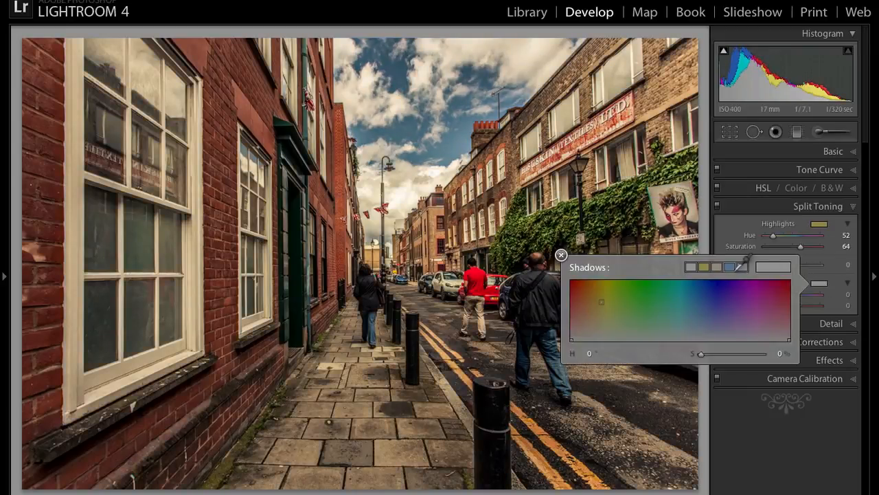
left_click(732, 267)
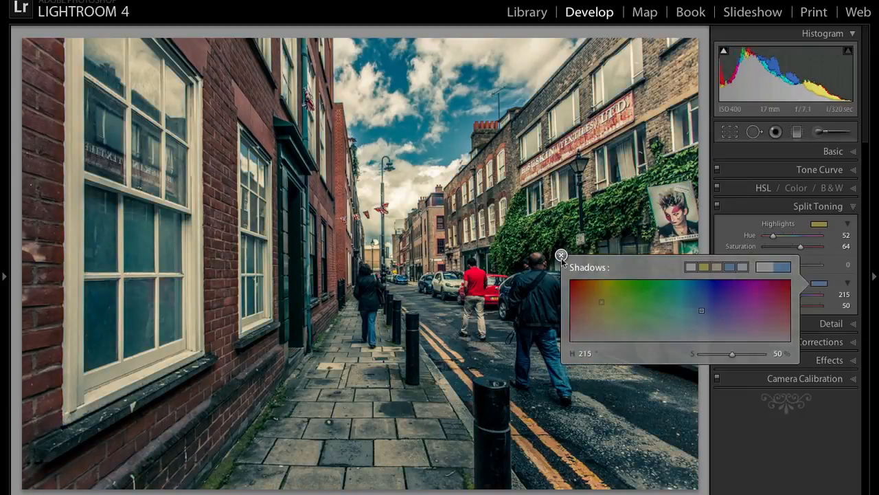
left_click(561, 256)
key("y")
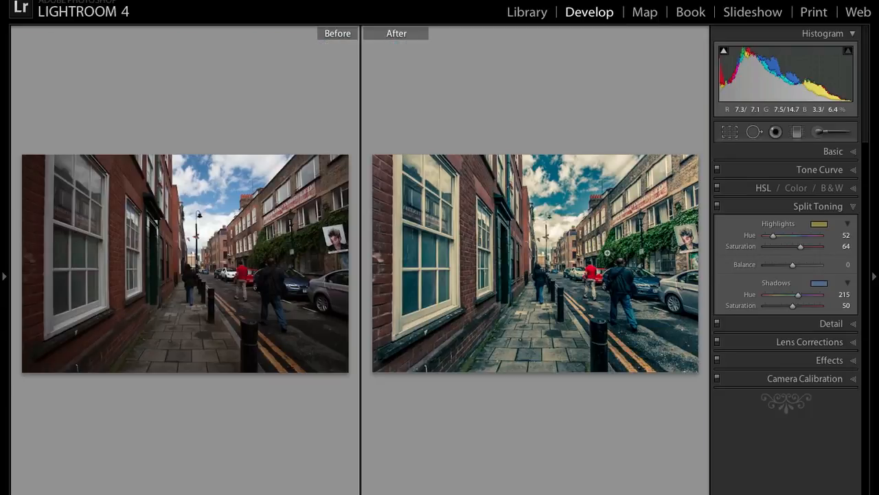
key("y")
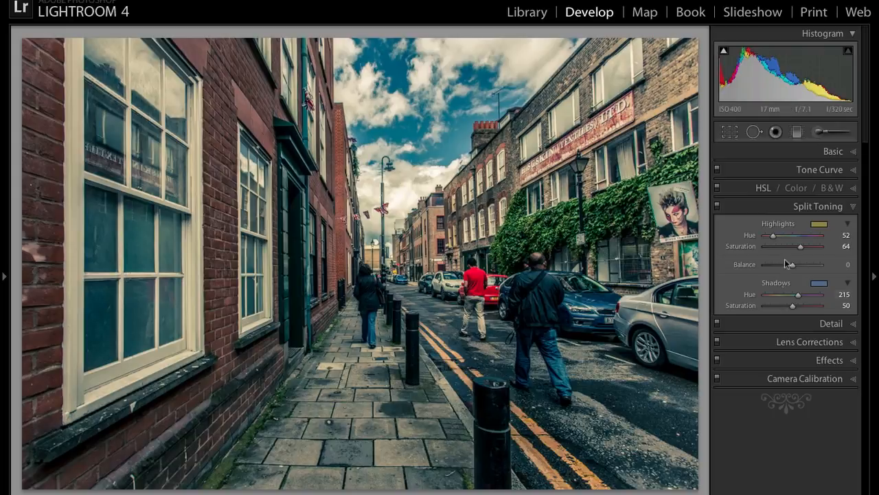
- Try blue highlights (hue 215, saturation 50) with yellow shadows at hue 52, saturation 64 and warm shadows at hue 37, saturation 22
left_click(819, 224)
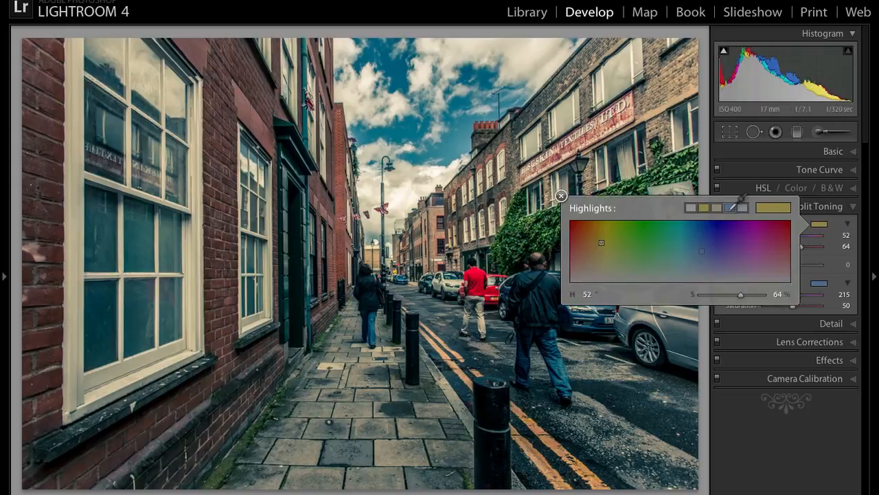
left_click(730, 208)
left_click(818, 283)
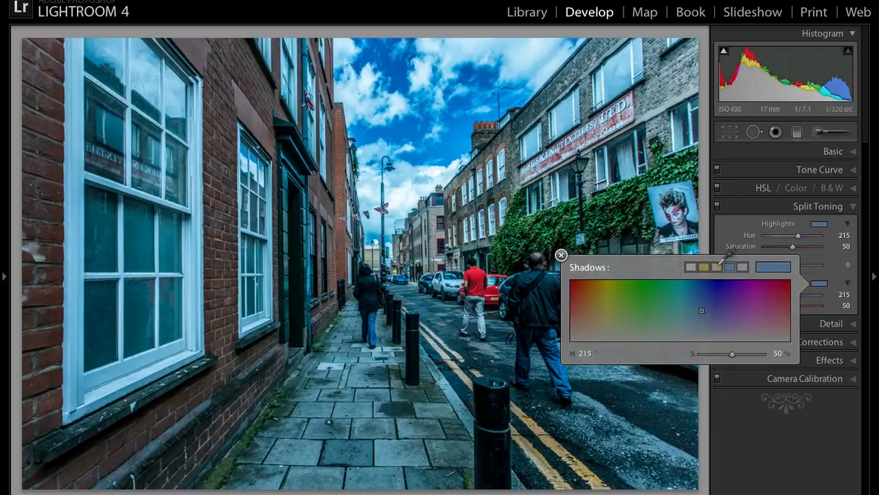
left_click(704, 266)
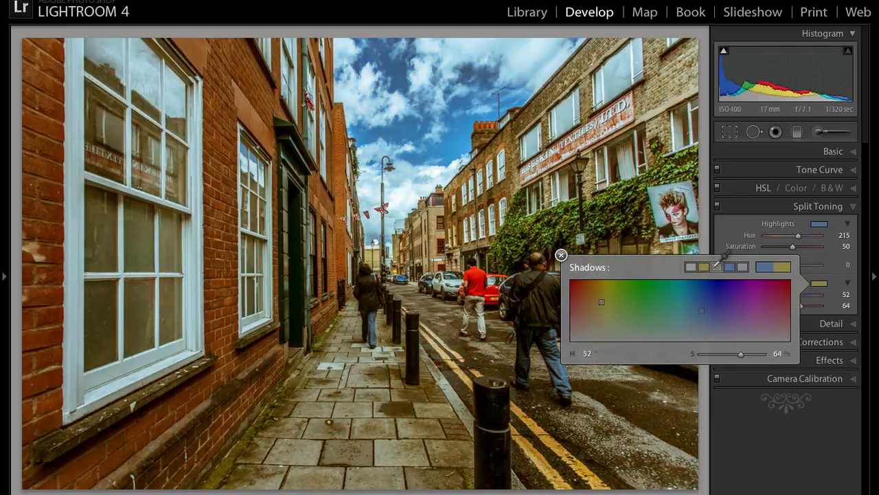
left_click(716, 267)
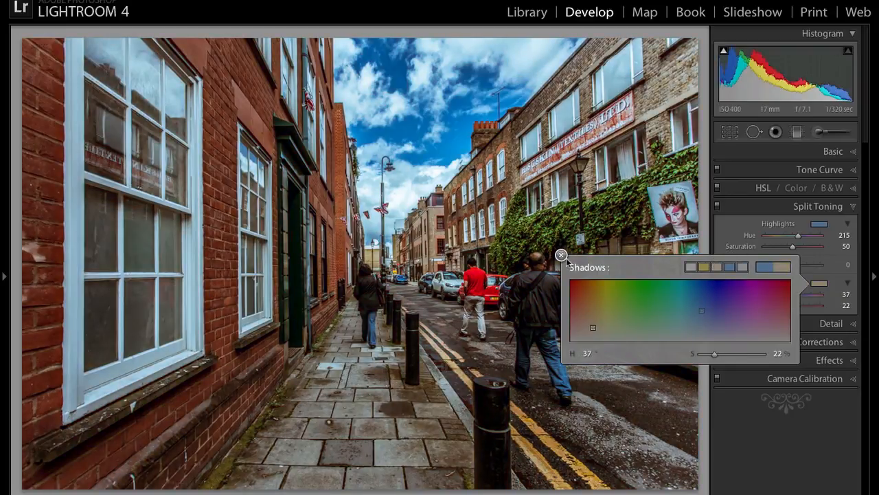
- Restore the blue shadow tone (hue 215, saturation 50) and the yellow highlight tone (hue 52, saturation 64)
left_click(729, 267)
left_click(828, 225)
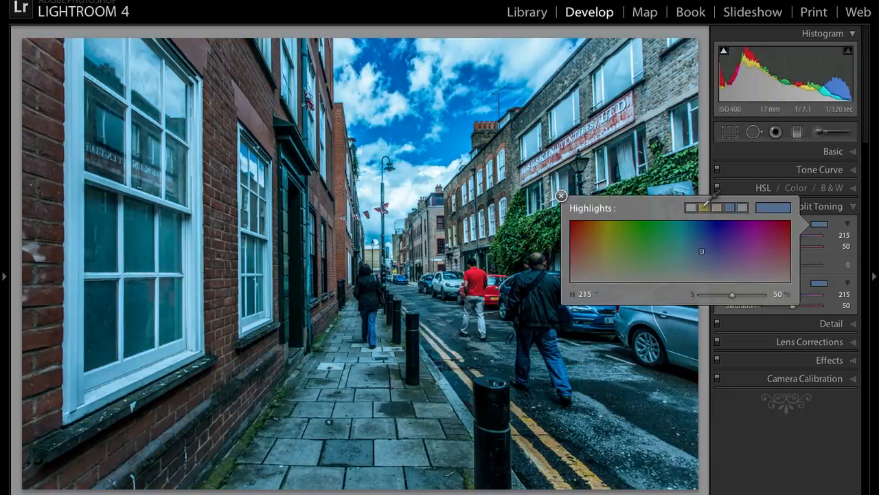
left_click(703, 208)
left_click(561, 195)
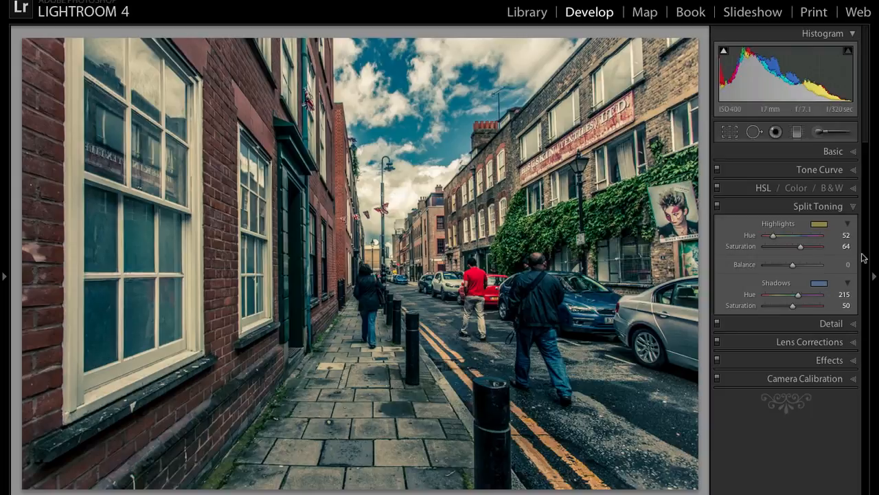
- Sharpen the photo with Amount 42, Radius 1.1 and Masking 32
left_click(856, 325)
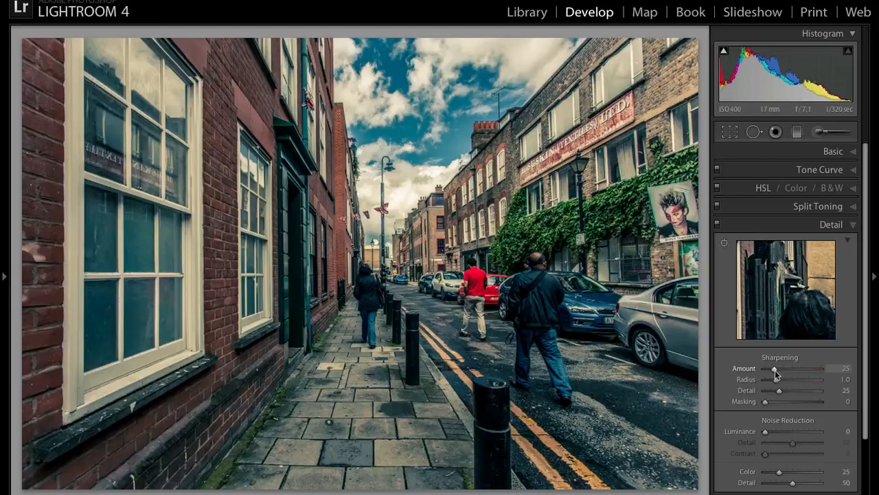
mouse_move(775, 370)
left_mouse_down()
mouse_move(787, 403)
mouse_move(784, 373)
left_mouse_up()
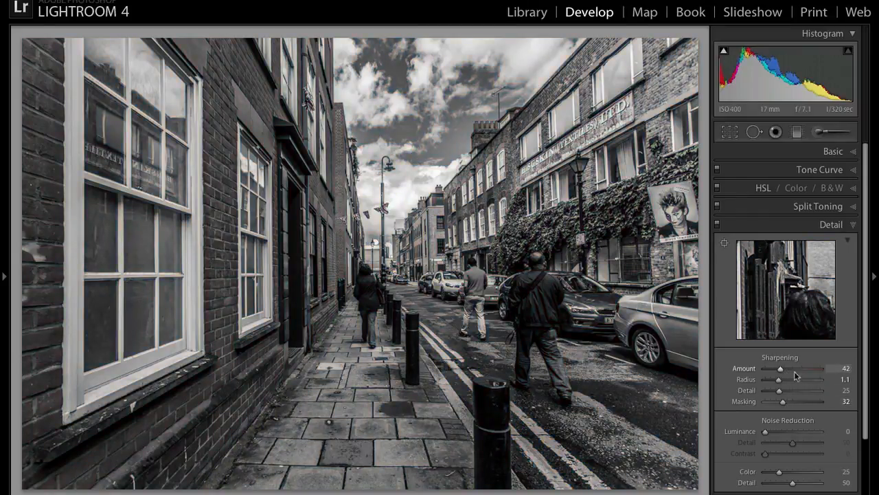
left_click(849, 227)
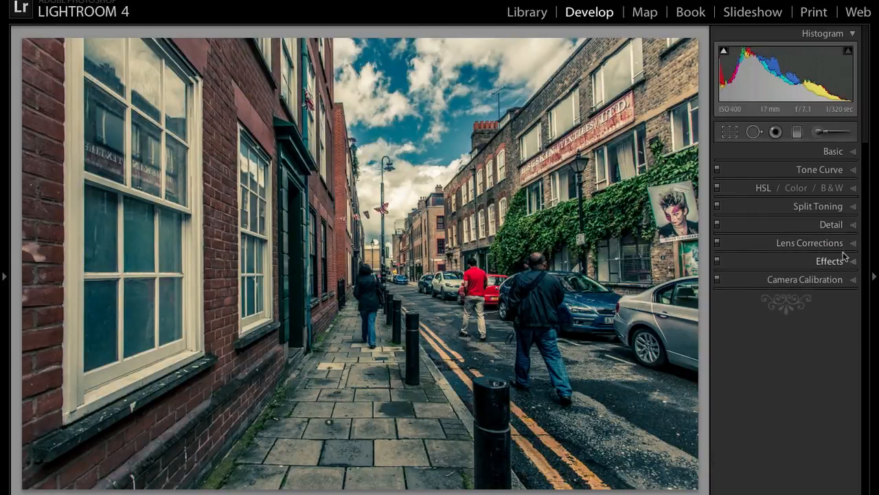
- Add a post-crop vignette with Amount -11, Midpoint 64, Roundness +31 and Feather 76
left_click(851, 261)
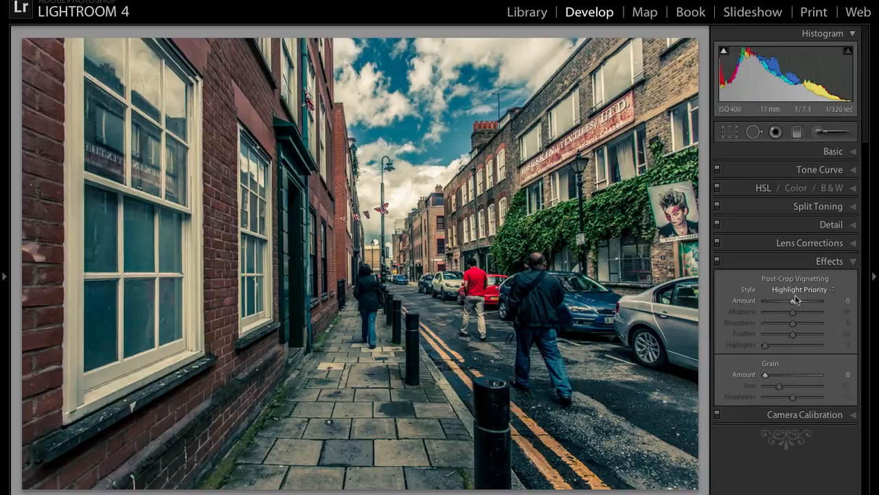
left_click_drag(793, 301, 809, 333)
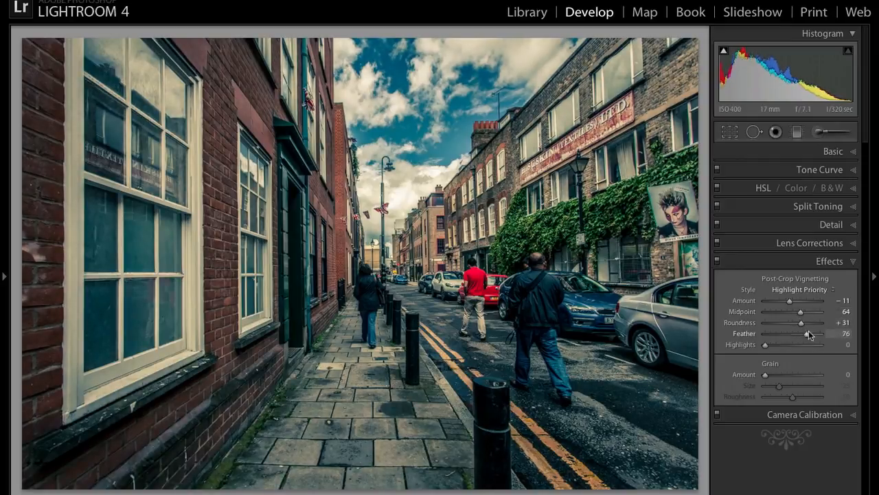
- Turn the interface lights out and hide all surrounding panels to view the finished photo on black
key("l")
key("l")
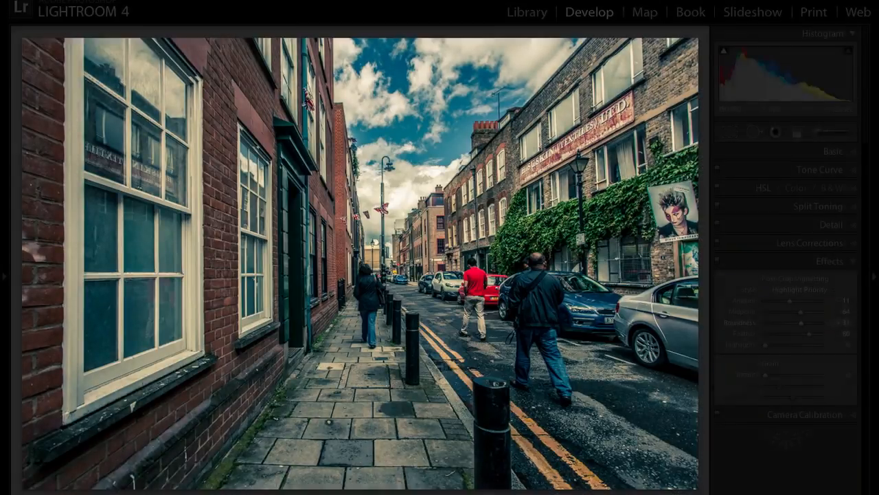
key("shift+Tab")
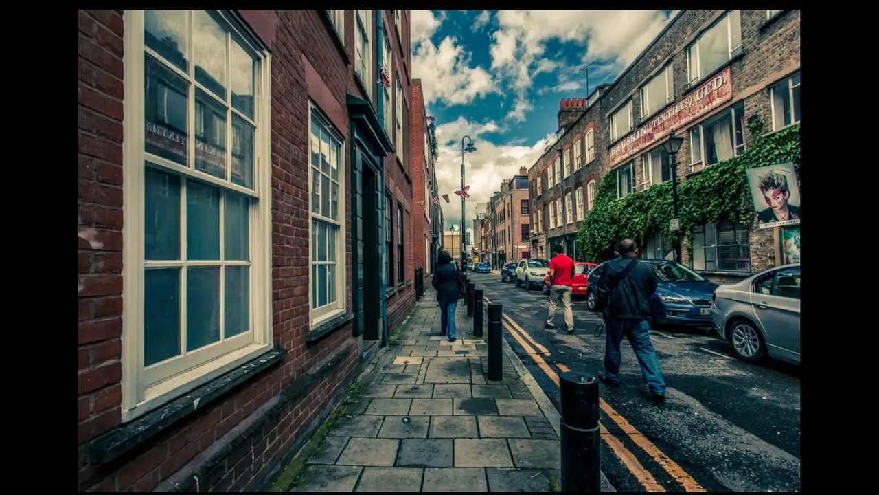